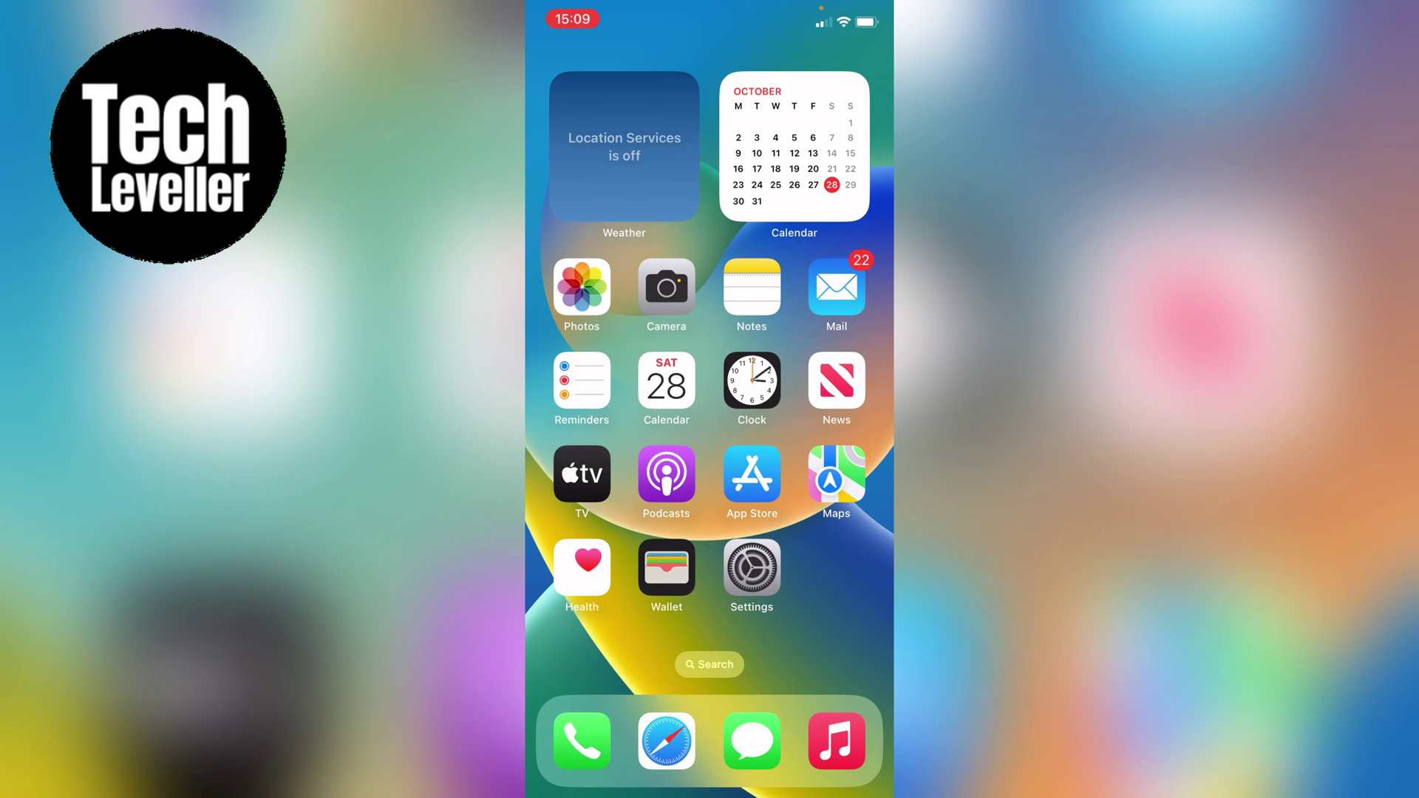
pyautogui.hscroll(5, 709, 399)
pyautogui.hscroll(5, 709, 400)
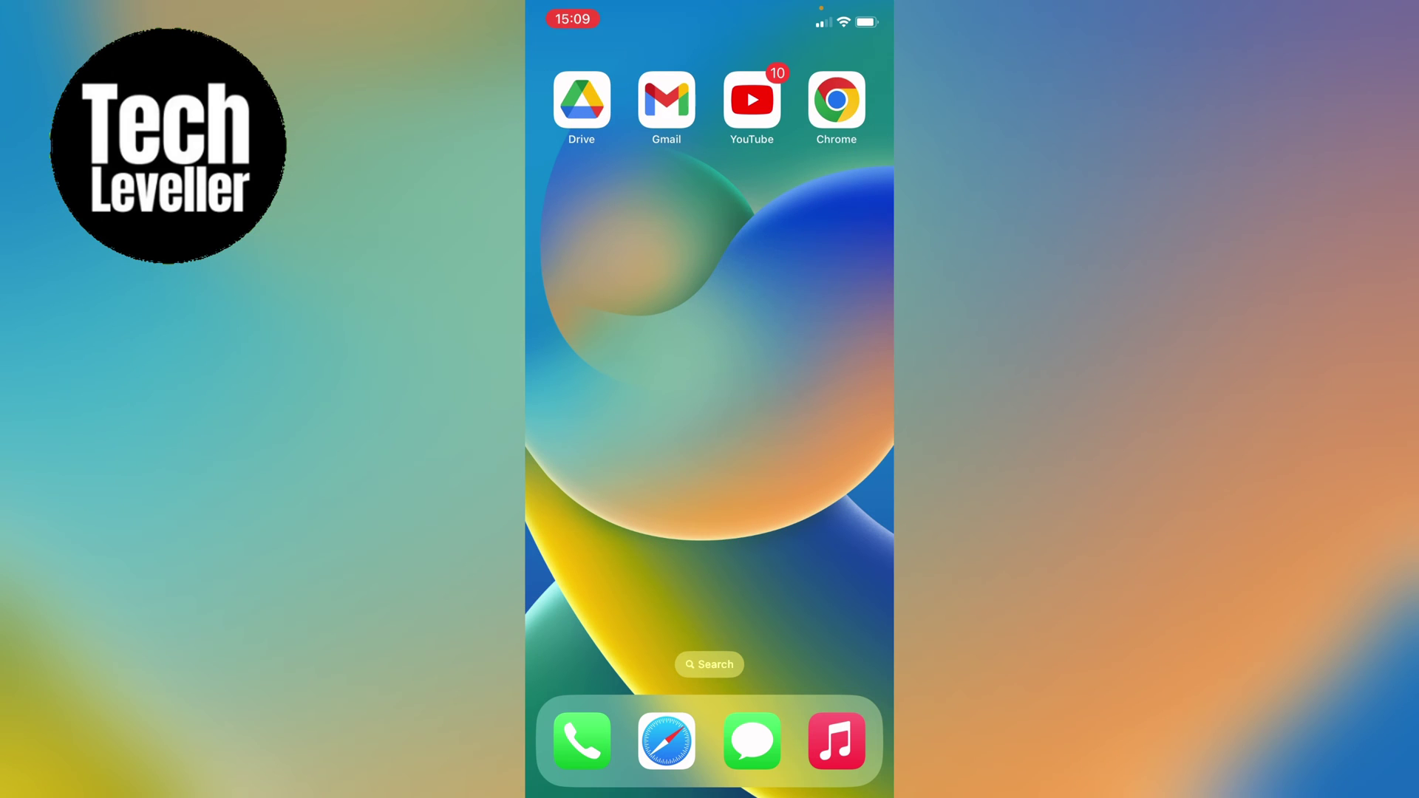
# Launch Chrome and go to Settings through the ••• menu.
pyautogui.click(835, 100)
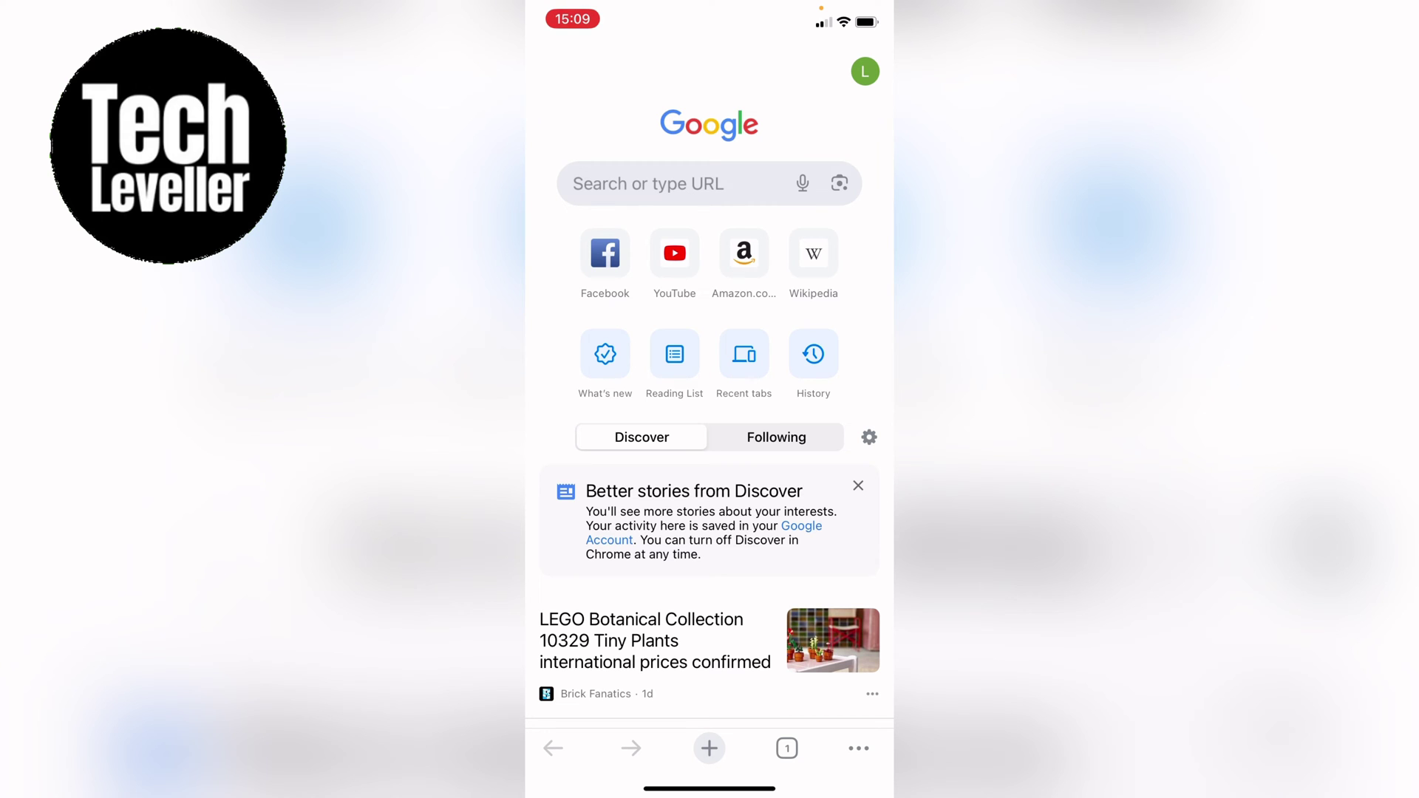
pyautogui.click(858, 748)
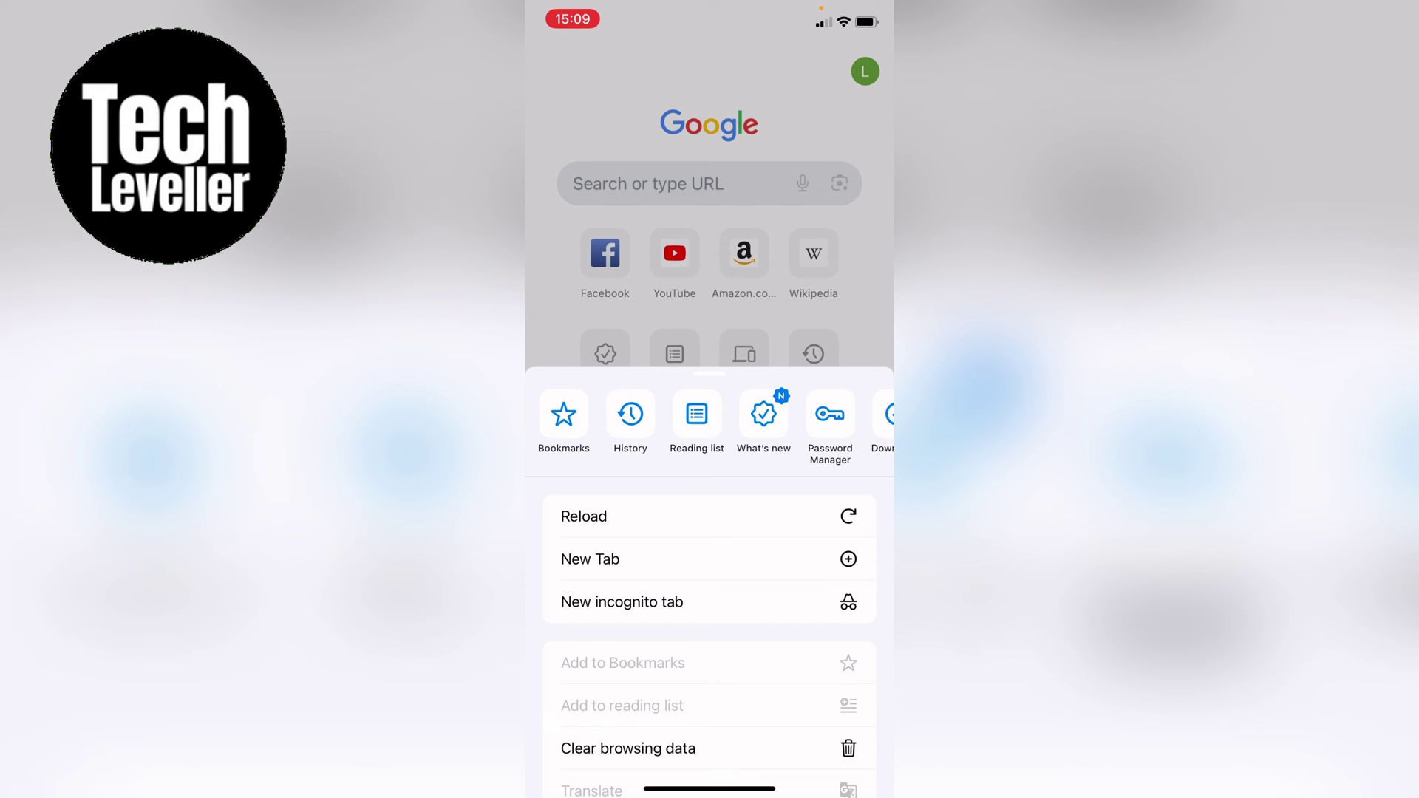
pyautogui.hscroll(3, 710, 427)
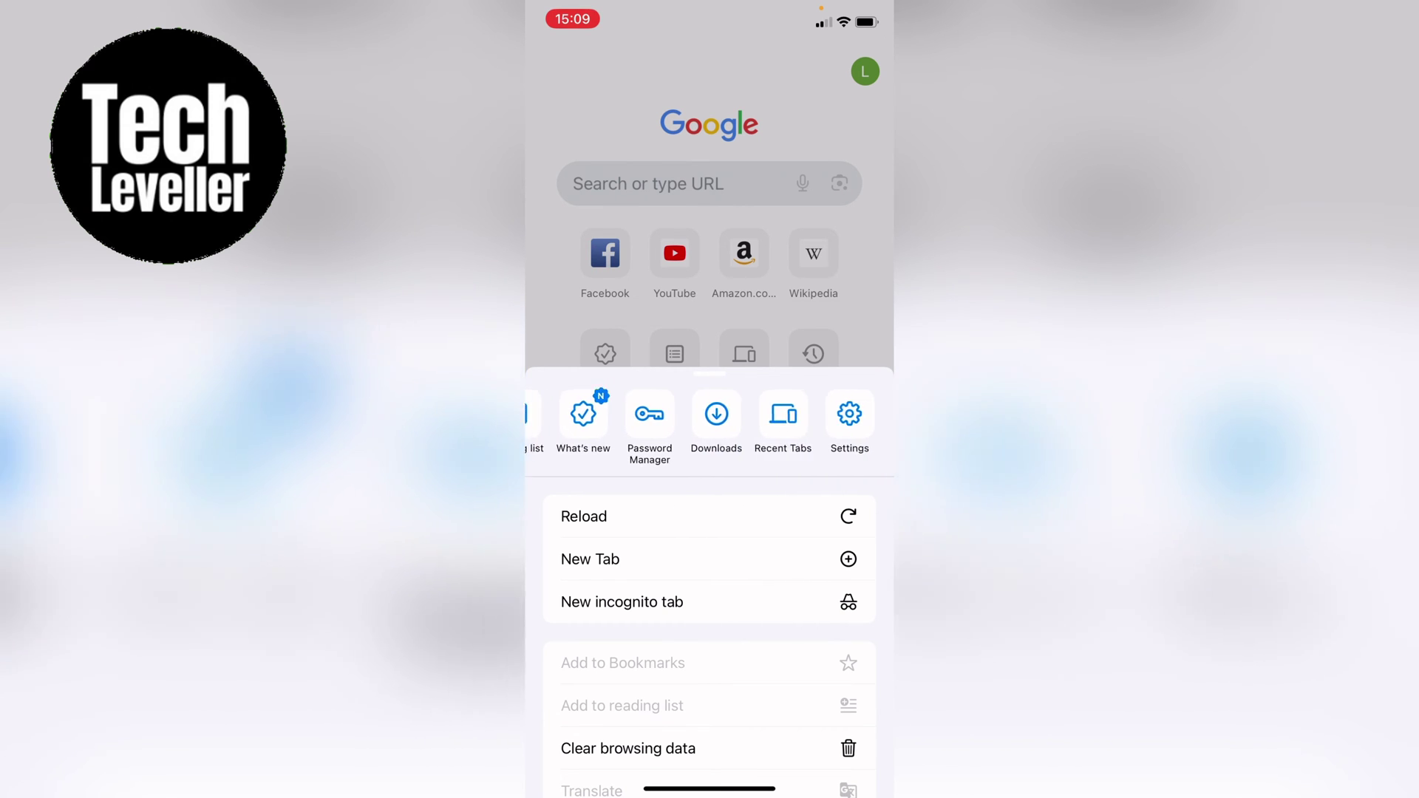
pyautogui.hscroll(-3, 710, 427)
pyautogui.hscroll(3, 710, 426)
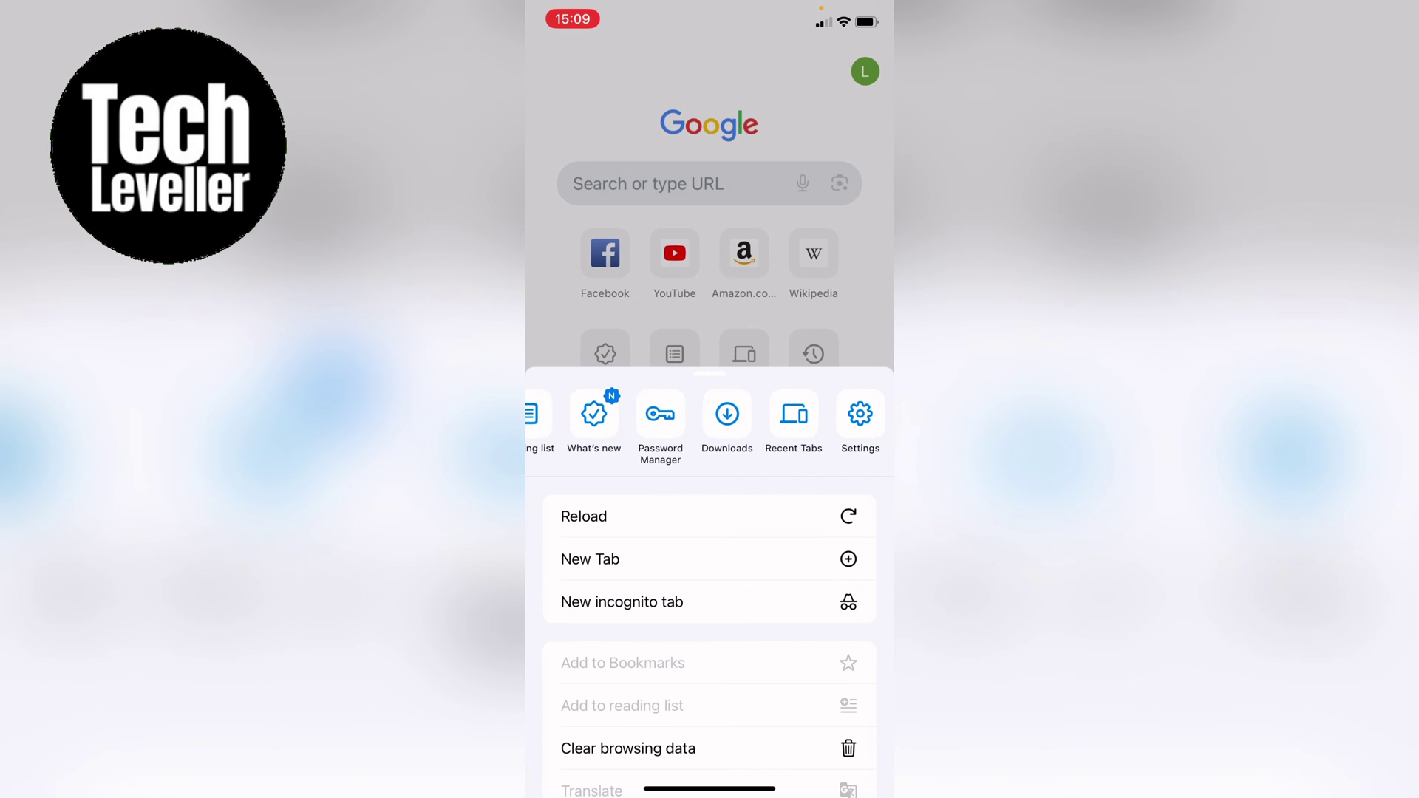
pyautogui.click(861, 422)
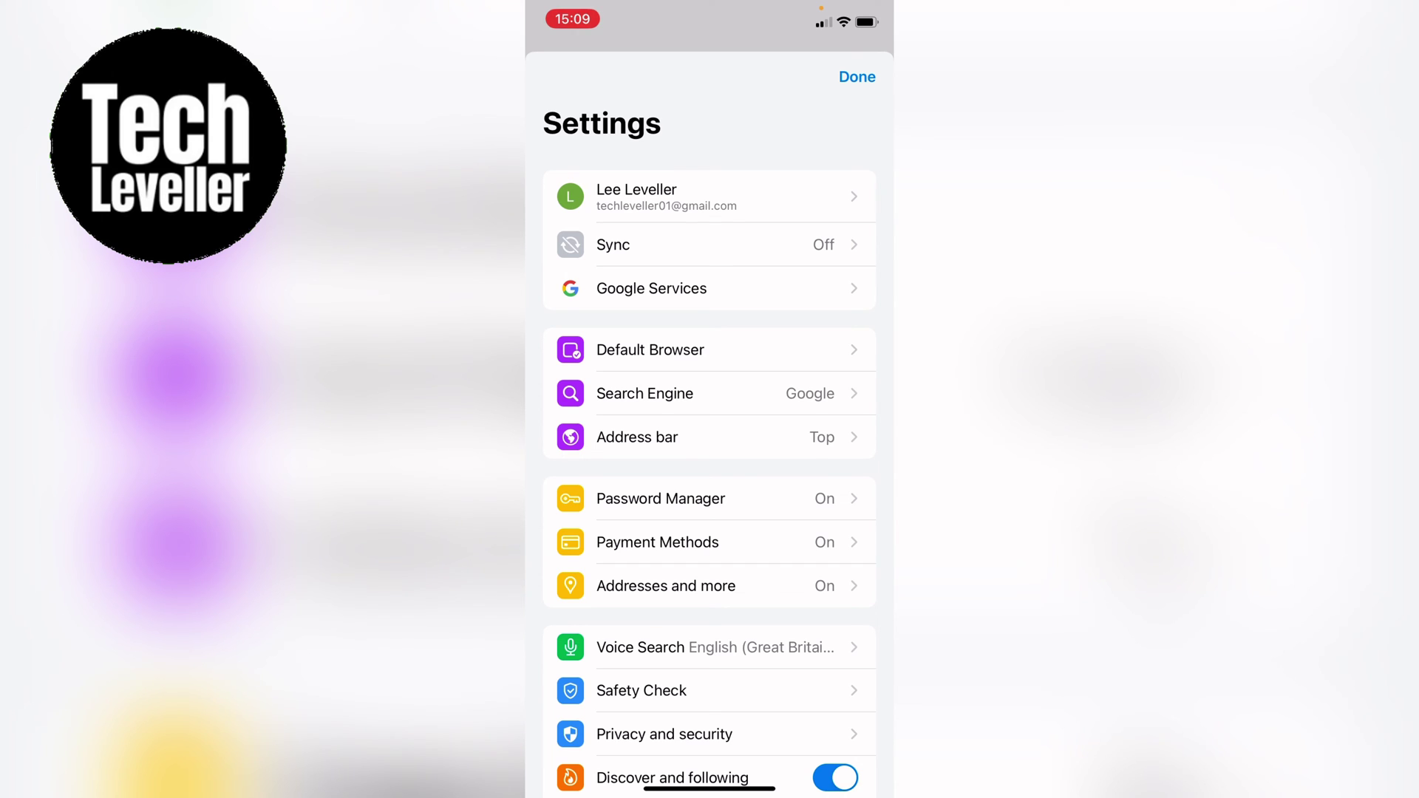
# Choose the Sync row, currently Off, to get the turn-on-sync prompt.
pyautogui.click(665, 244)
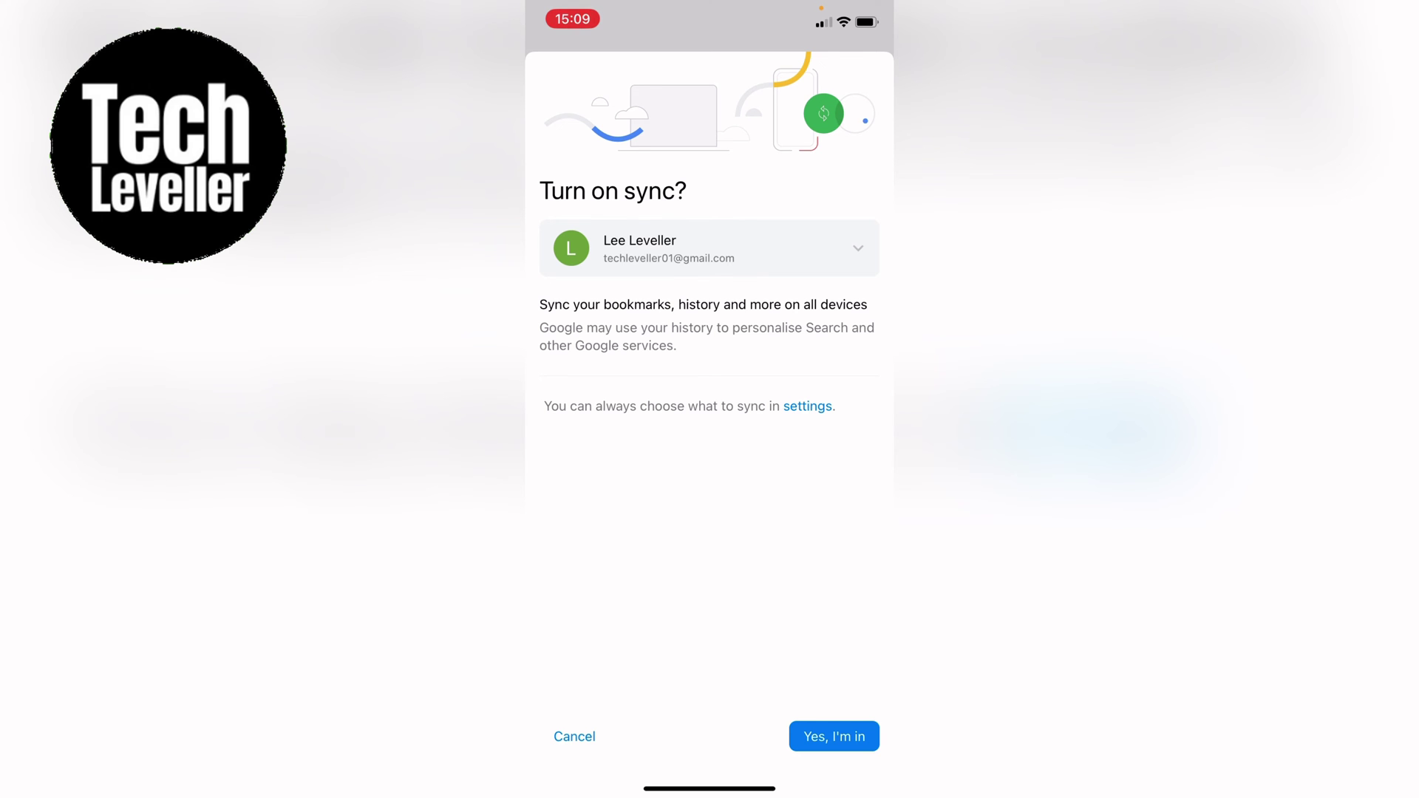
# Review the sync choices, then confirm with 'Yes, I'm in' to turn sync on.
pyautogui.click(807, 407)
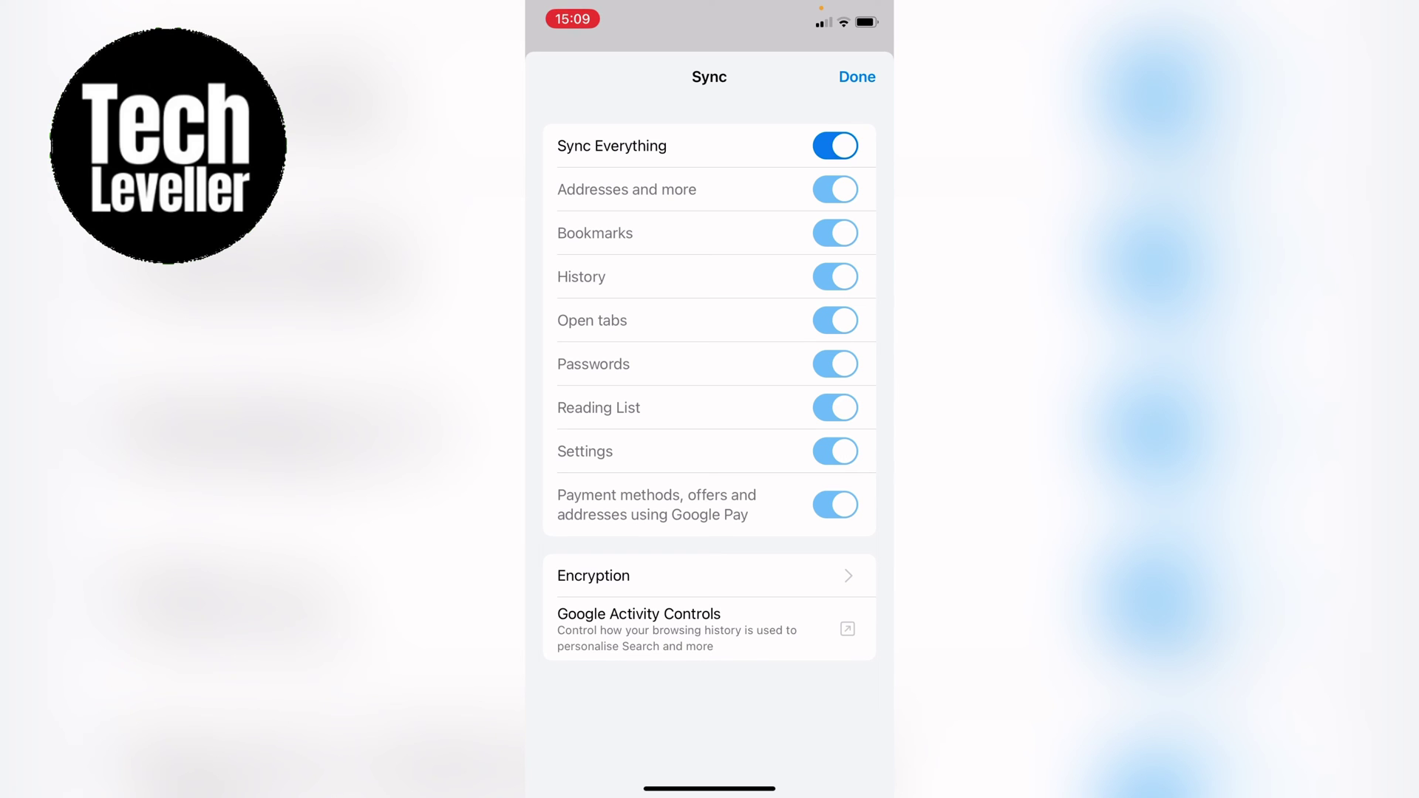
pyautogui.click(856, 77)
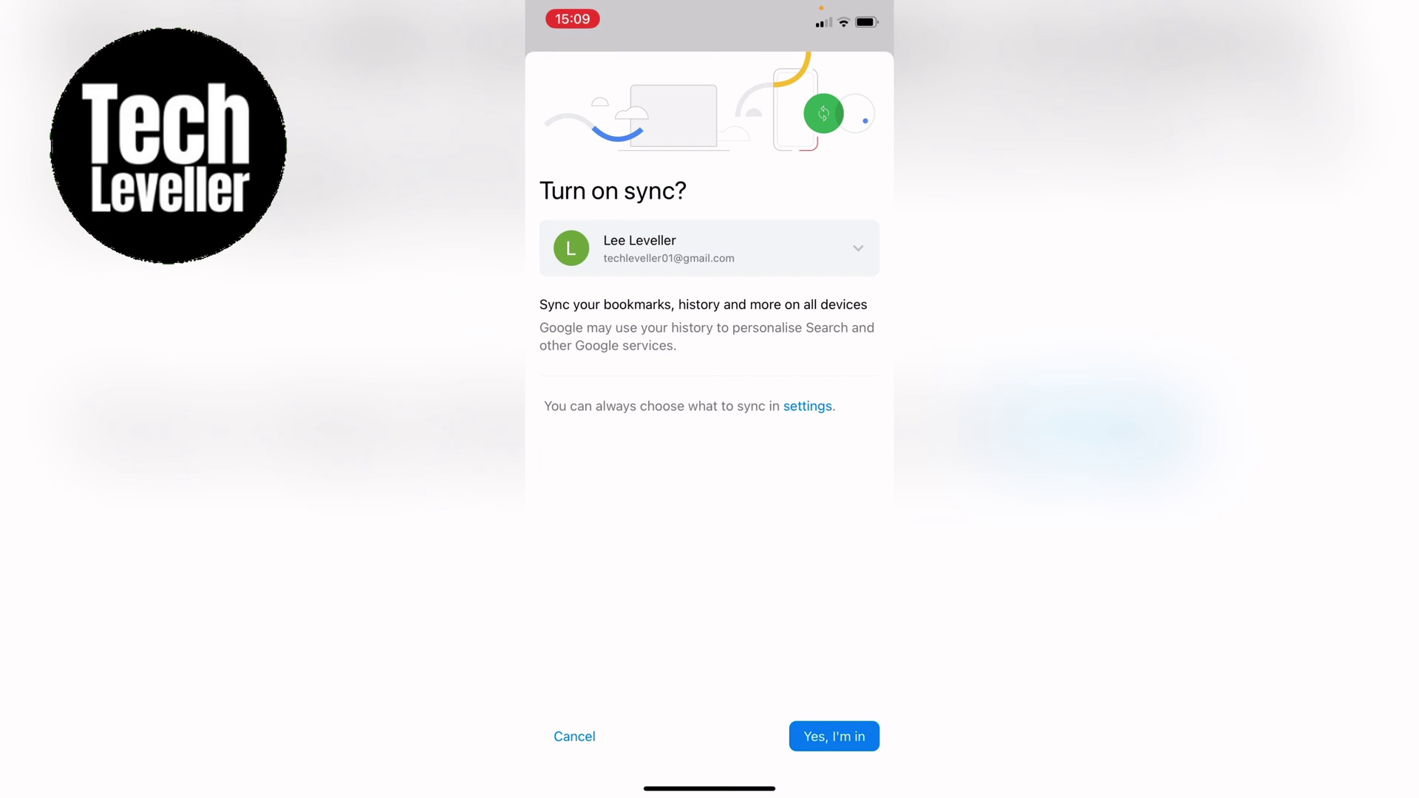
pyautogui.click(833, 736)
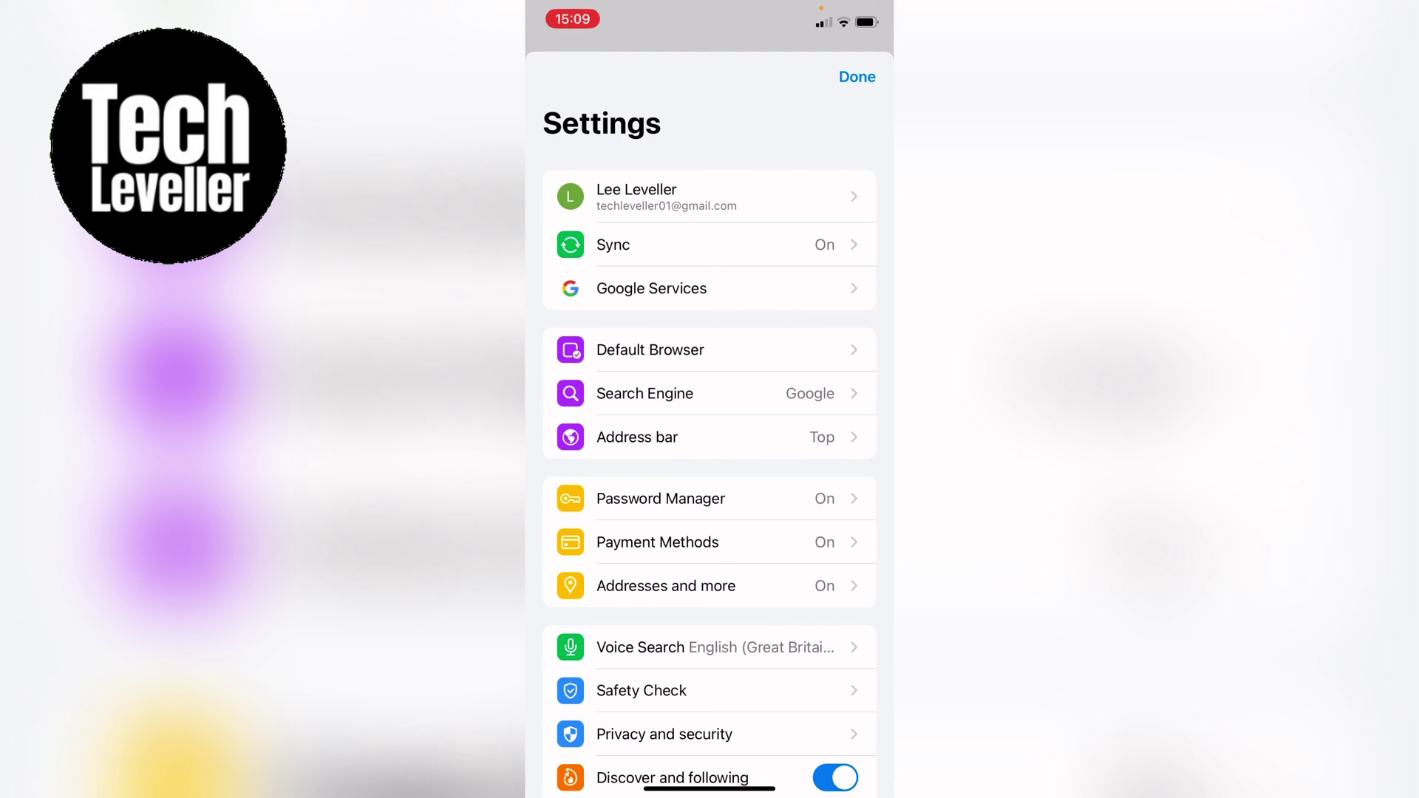
# Open the Sync row, now On, to show the synced data types and sign-out option.
pyautogui.click(614, 244)
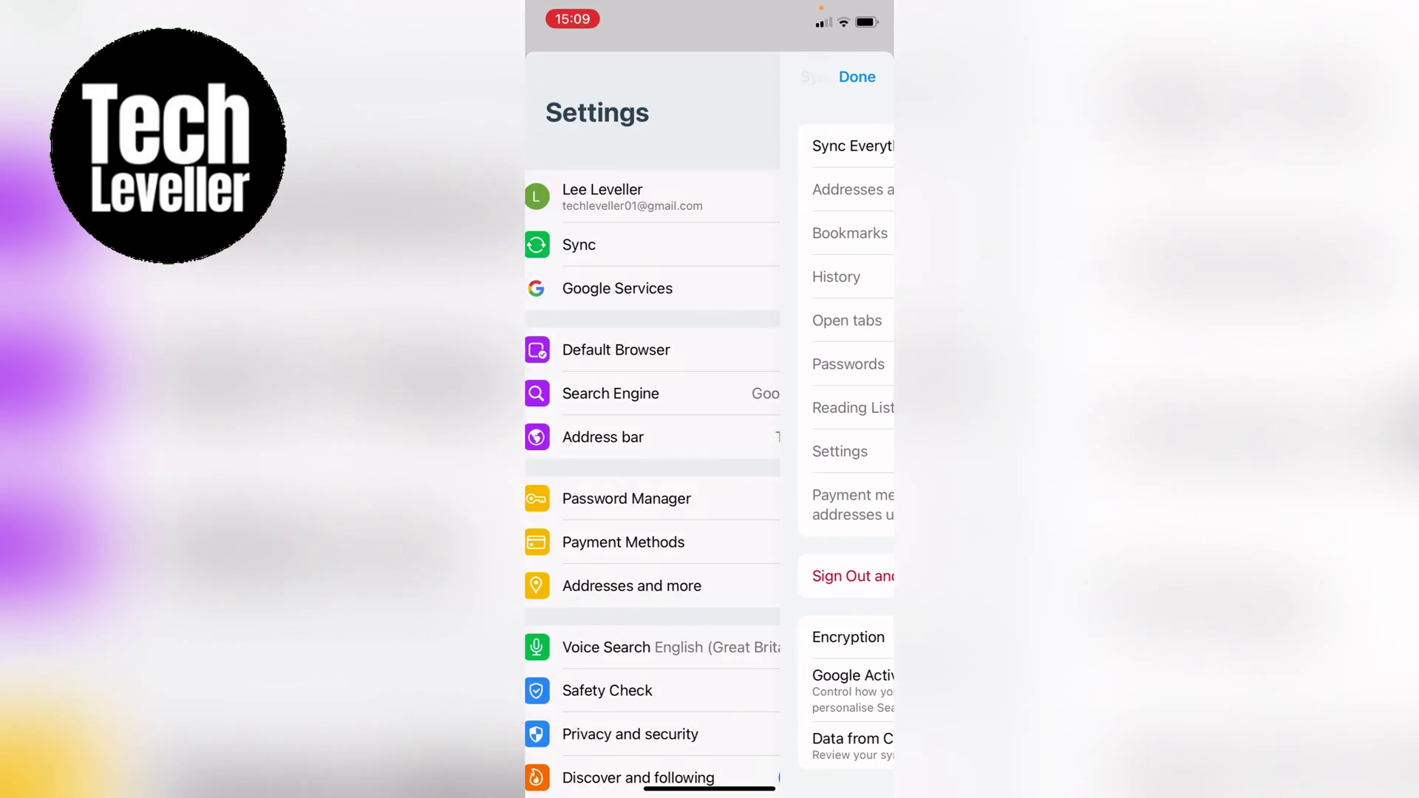